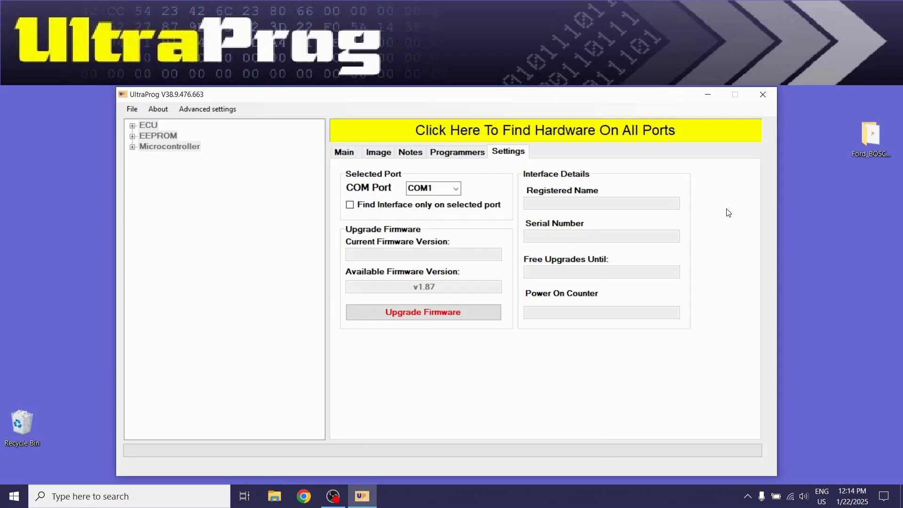
Find the programmer hardware on all ports and agree to the disclaimers and software licence
left_click(480, 136)
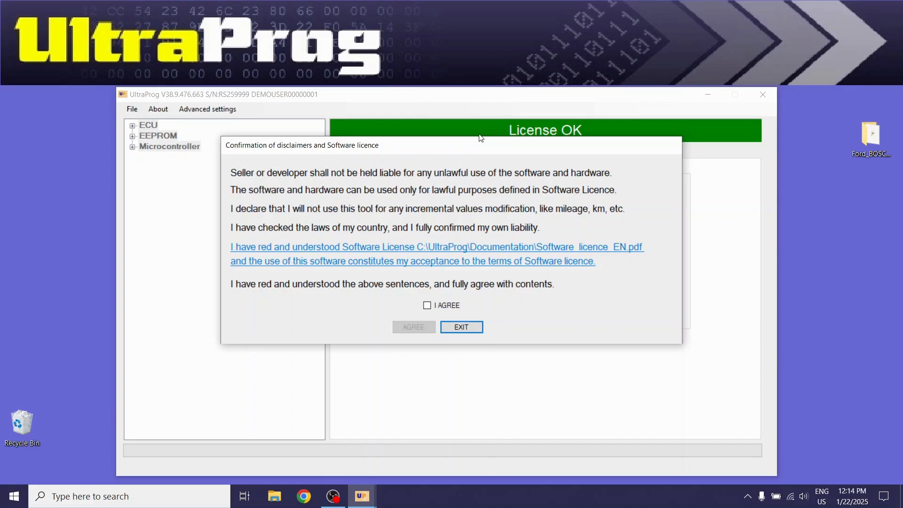
left_click(427, 306)
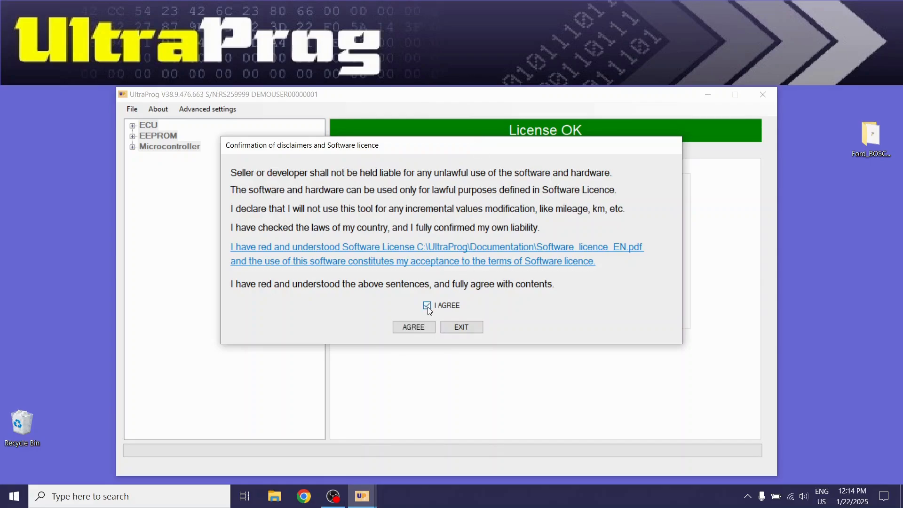
left_click(414, 328)
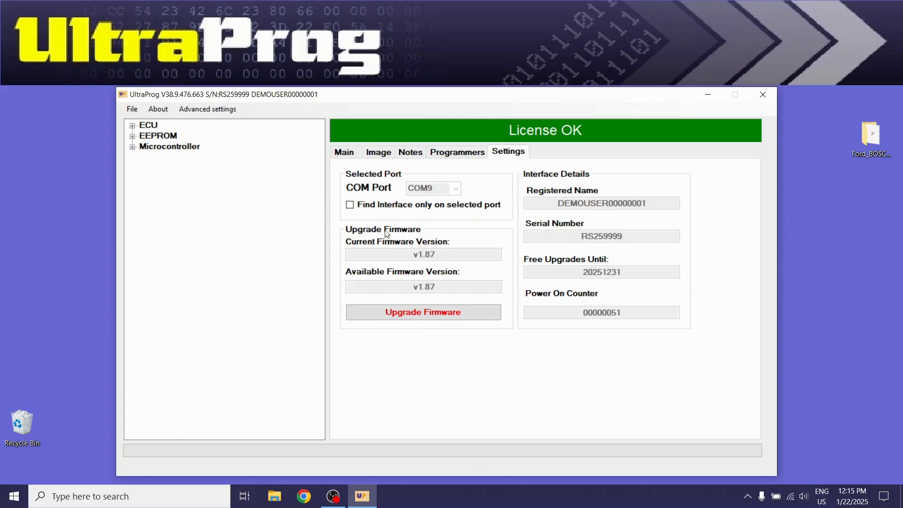
Expand the Ford branch under ECU in the device tree and browse its part numbers
left_click(349, 155)
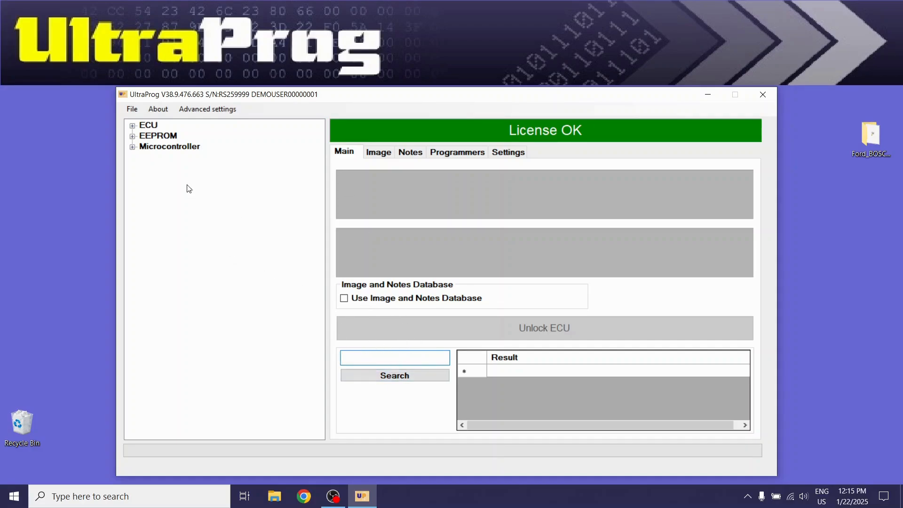
left_click(132, 126)
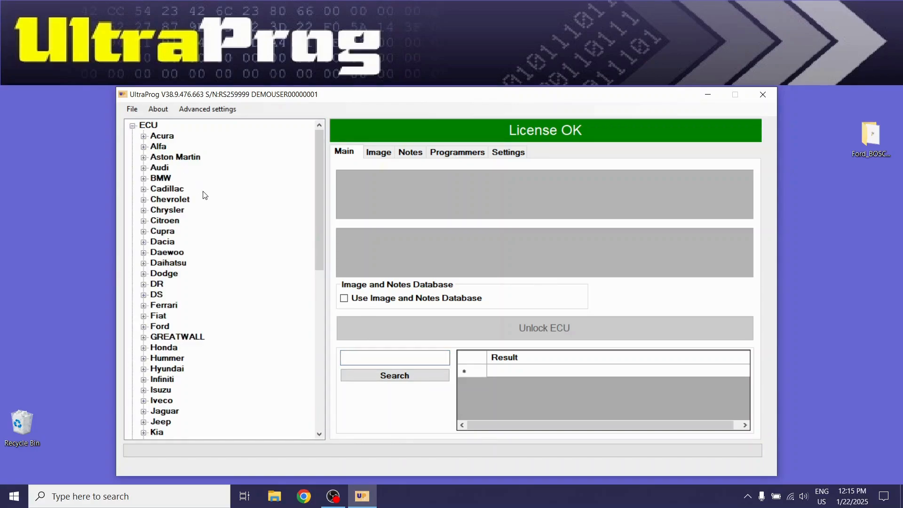
scroll(203, 195, "down", 3)
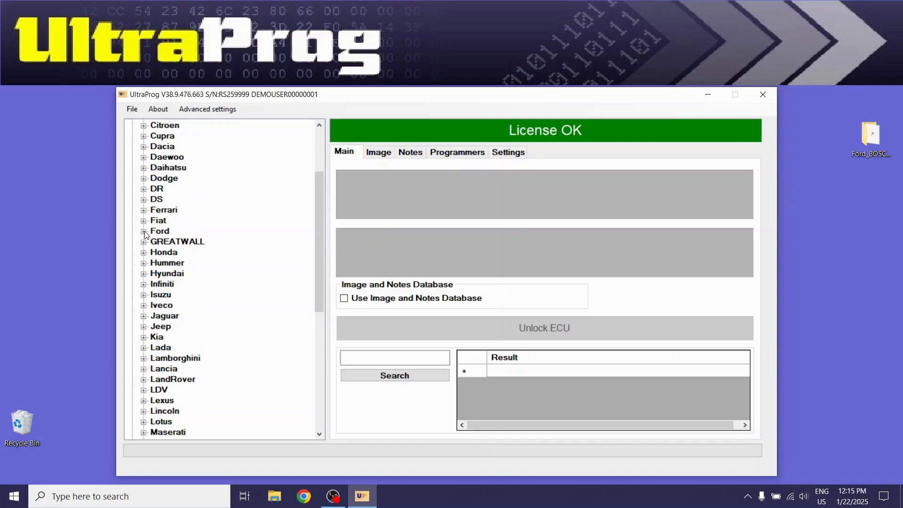
left_click(143, 232)
scroll(237, 221, "down", 4)
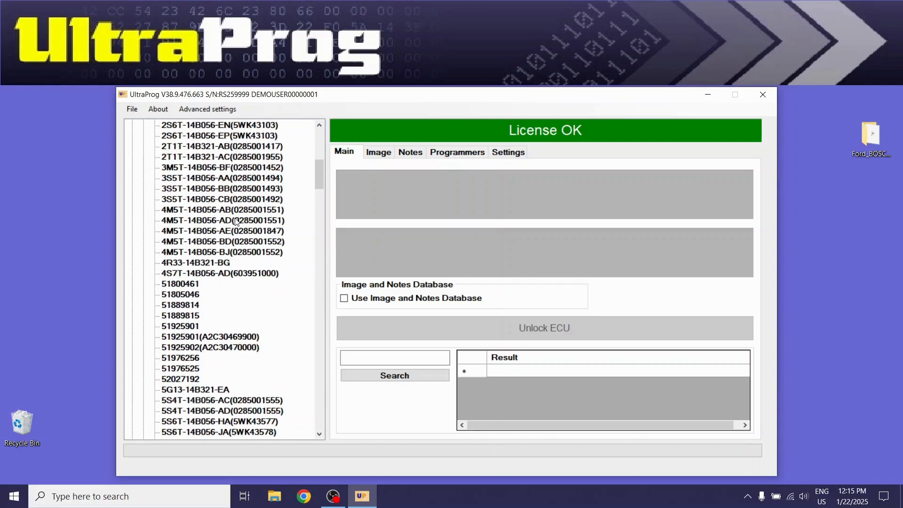
scroll(237, 222, "down", 10)
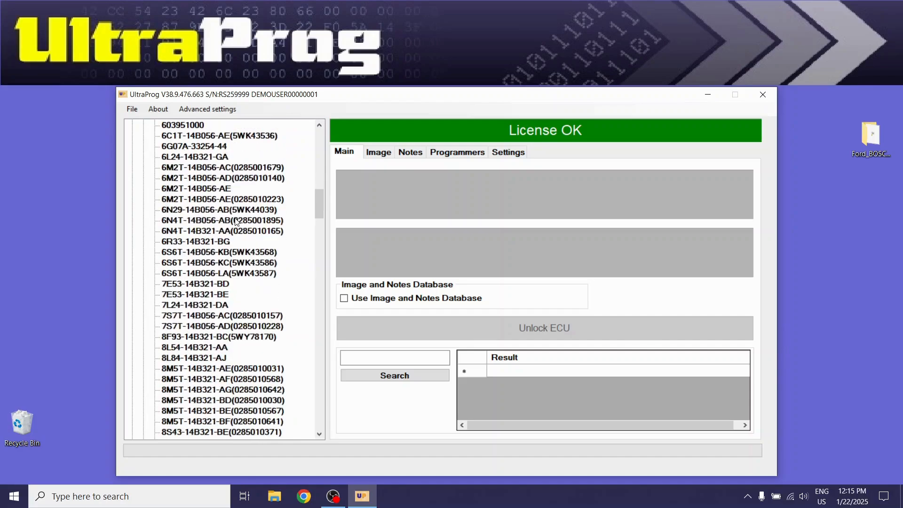
scroll(236, 221, "down", 3)
Search the device database for the partial part number 028500139
left_click(407, 355)
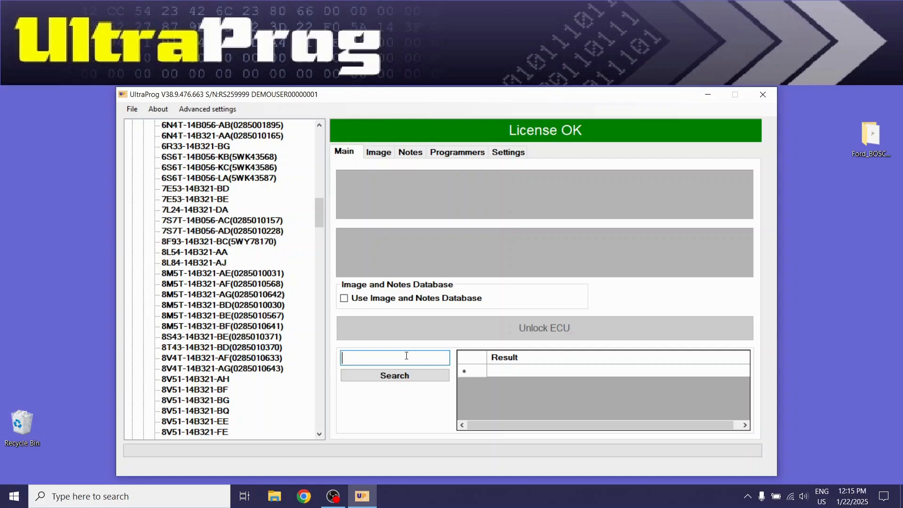
type("028500139")
left_click(399, 377)
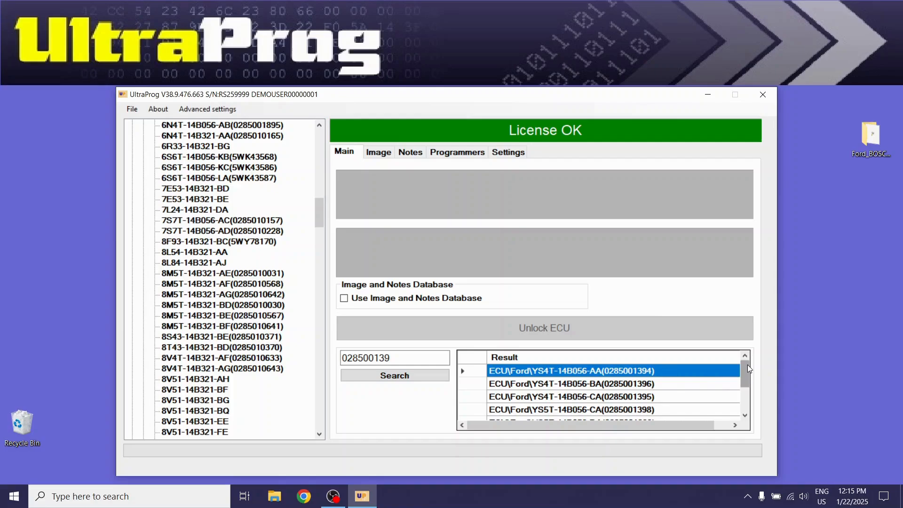
mouse_move(749, 364)
left_mouse_down()
mouse_move(749, 390)
mouse_move(747, 358)
left_mouse_up()
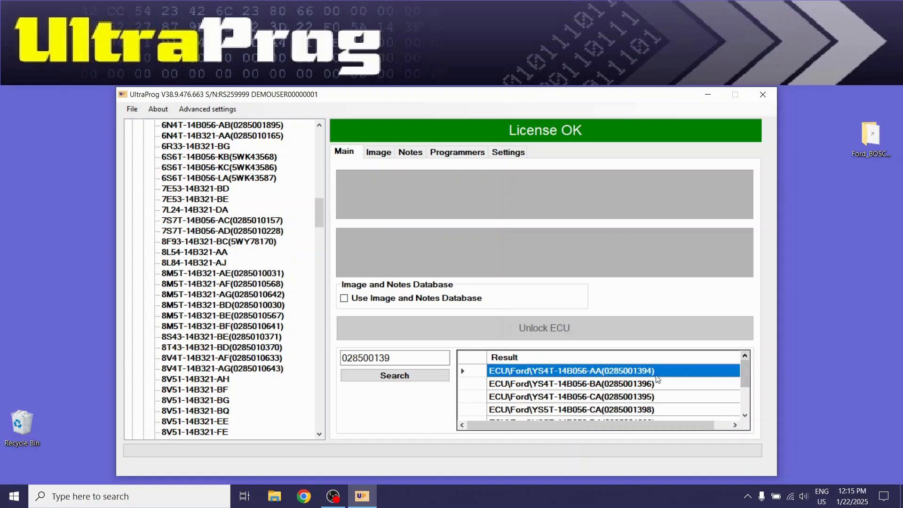
left_click(622, 384)
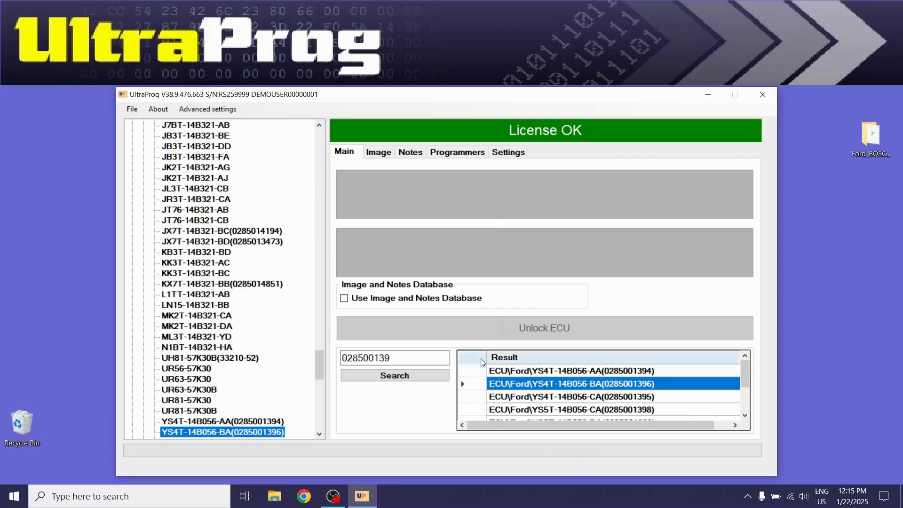
key("Tab")
scroll(276, 312, "down", 1)
scroll(277, 312, "down", 3)
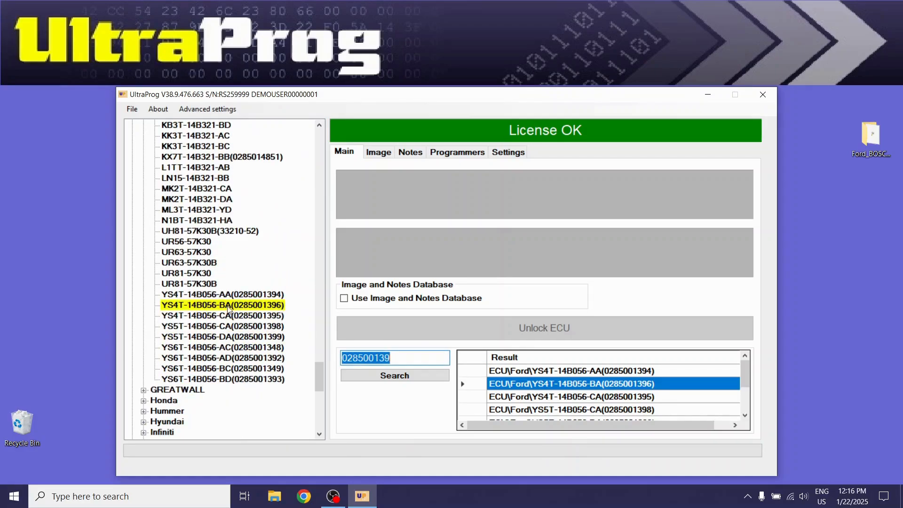
left_click(254, 307)
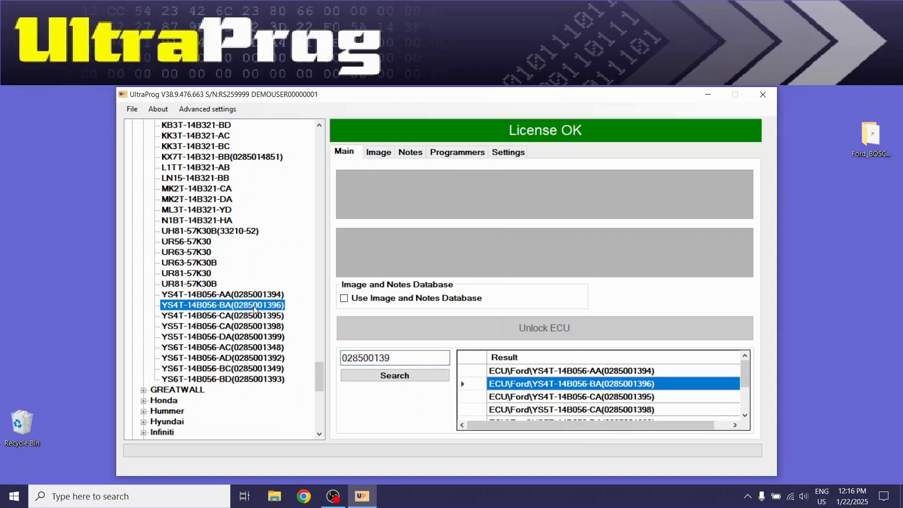
double_click(253, 306)
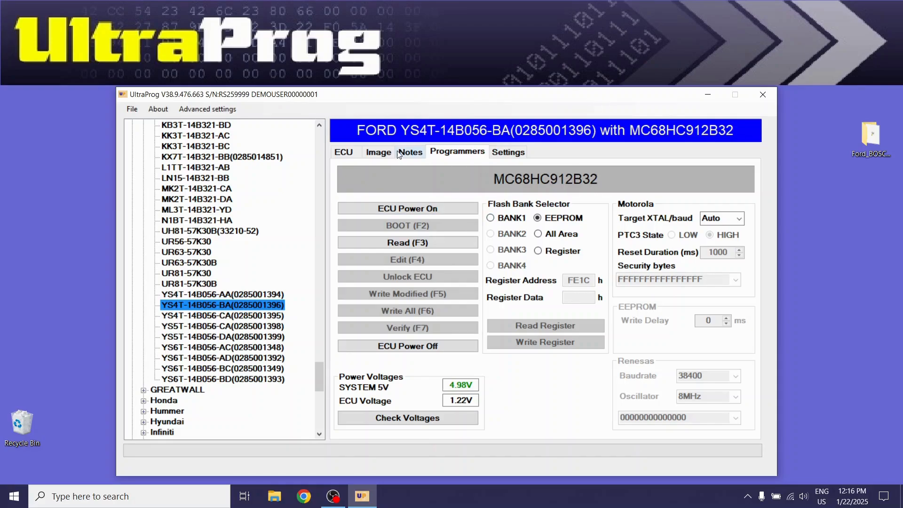
Review the ECU's notes for the car make, part number, chip that stores the crash data and required cable
left_click(409, 152)
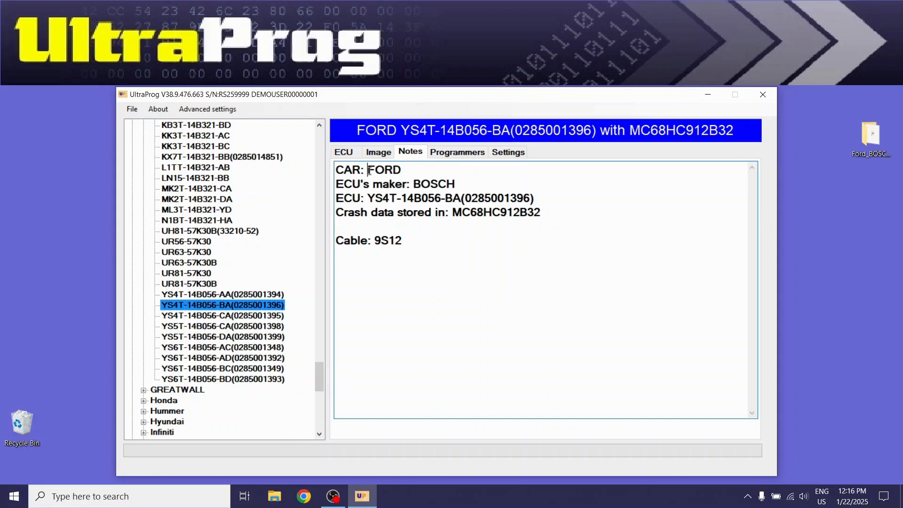
left_click_drag(368, 170, 458, 178)
left_click(469, 181)
left_click_drag(369, 198, 577, 198)
left_click(553, 225)
left_click_drag(453, 212, 566, 213)
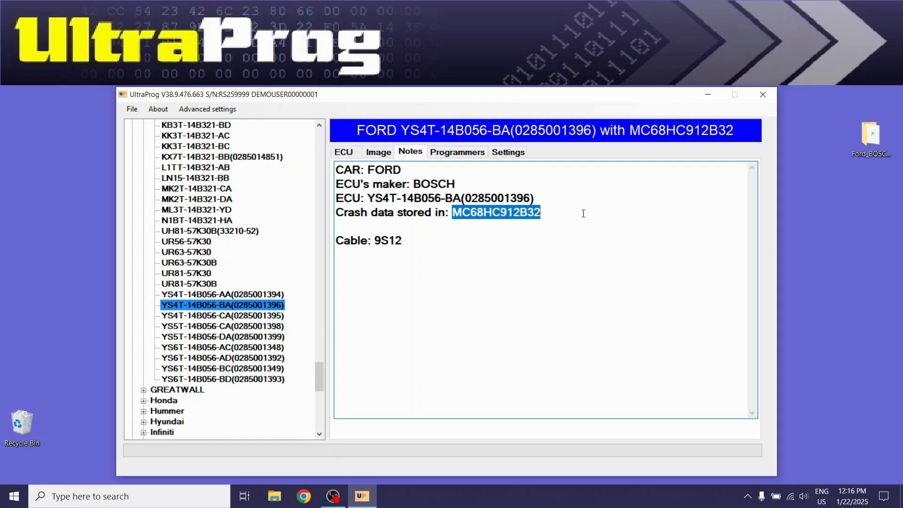
left_click(584, 214)
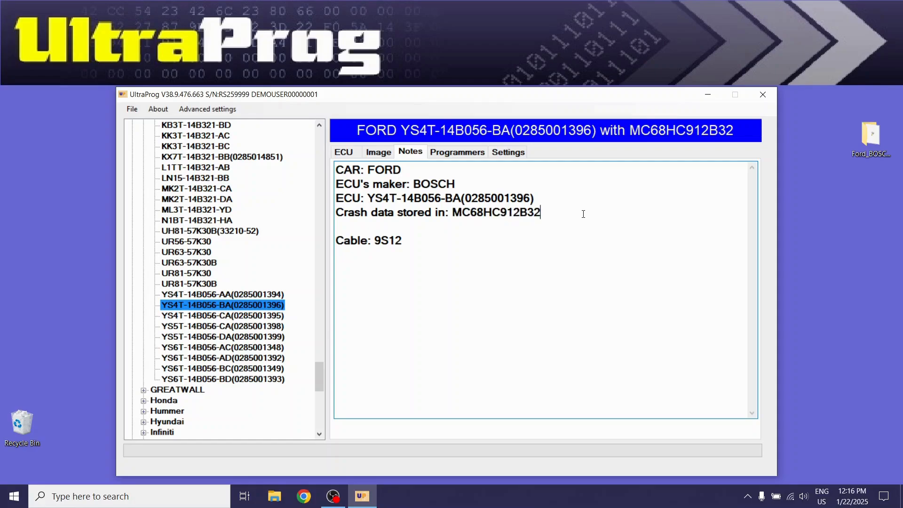
left_click_drag(375, 240, 407, 239)
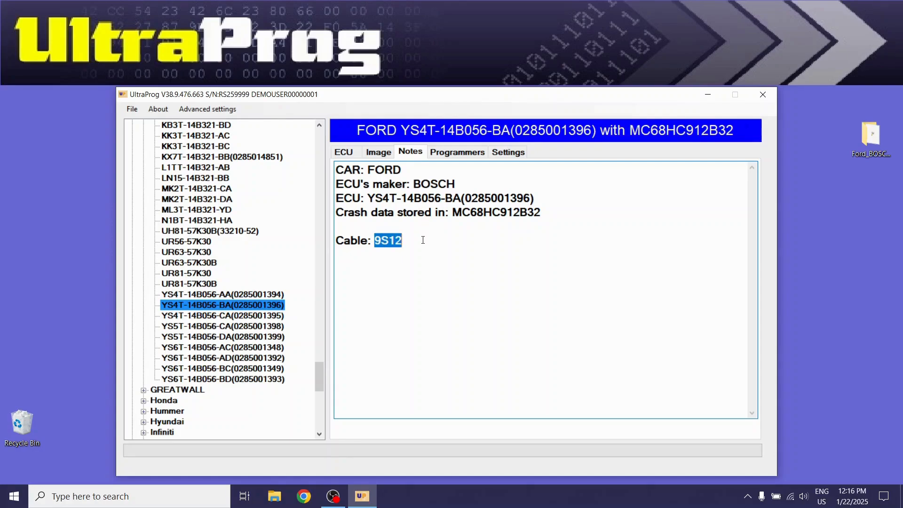
left_click(423, 241)
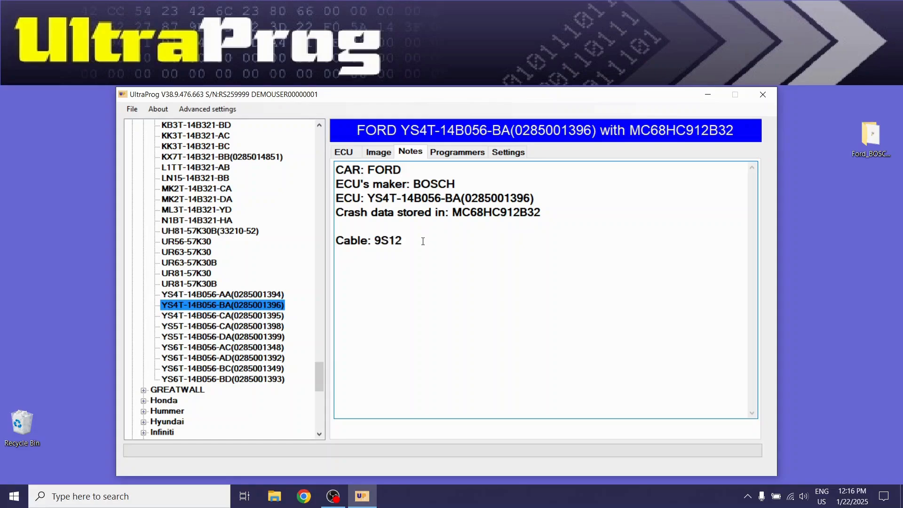
Examine the enlarged board photo for the RESET, BKGD, 5V and GND connection points, and close it
left_click(384, 153)
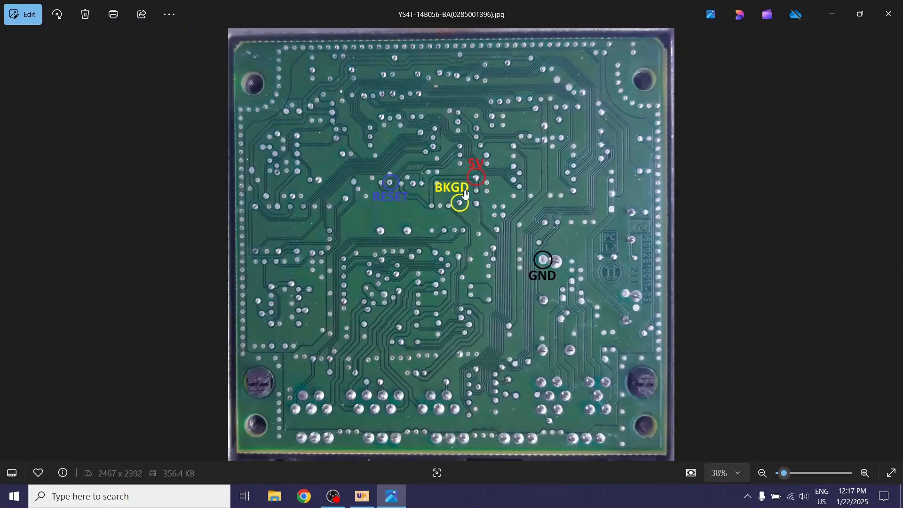
scroll(466, 193, "up", 3)
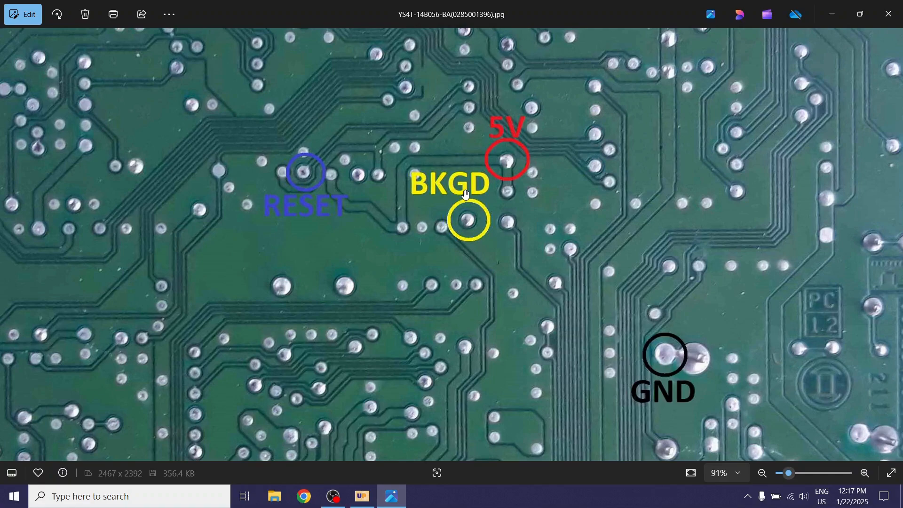
scroll(466, 193, "up", 1)
scroll(466, 193, "down", 1)
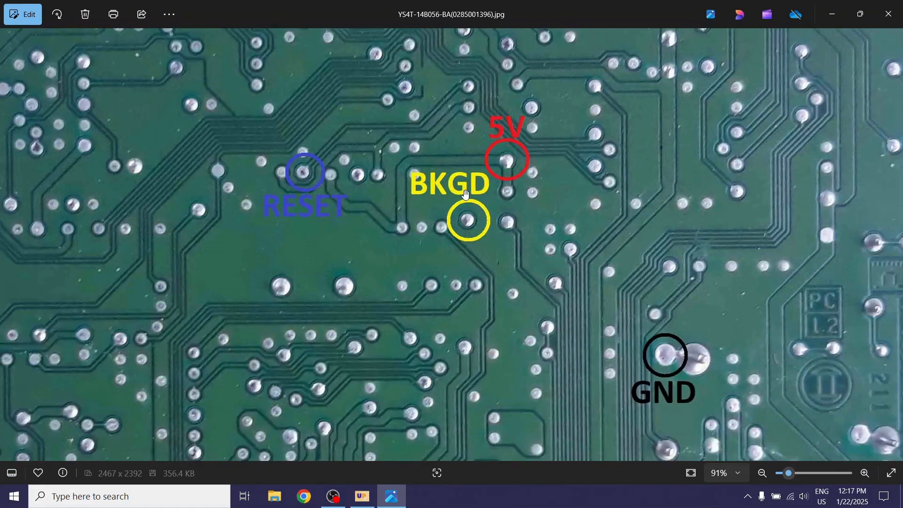
scroll(466, 193, "down", 2)
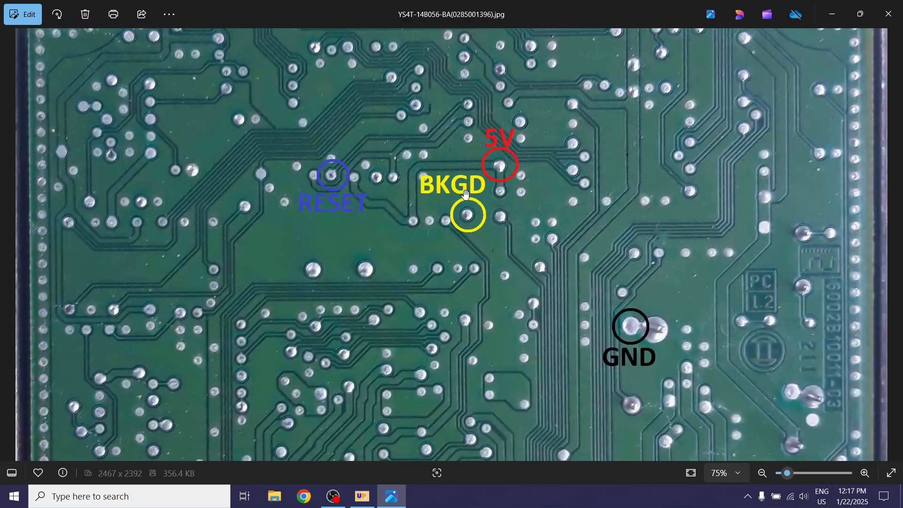
left_click(879, 17)
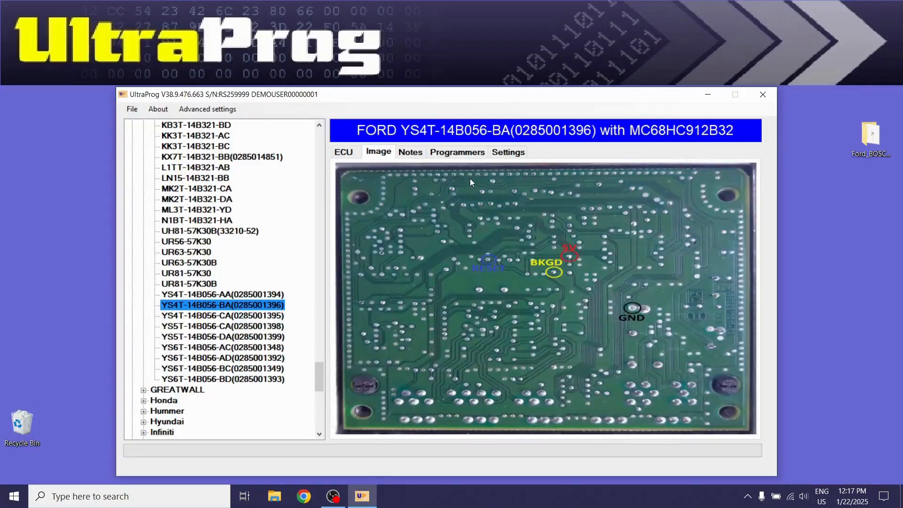
Power on the ECU and read the EEPROM of its MC68HC912B32 microcontroller
left_click(448, 154)
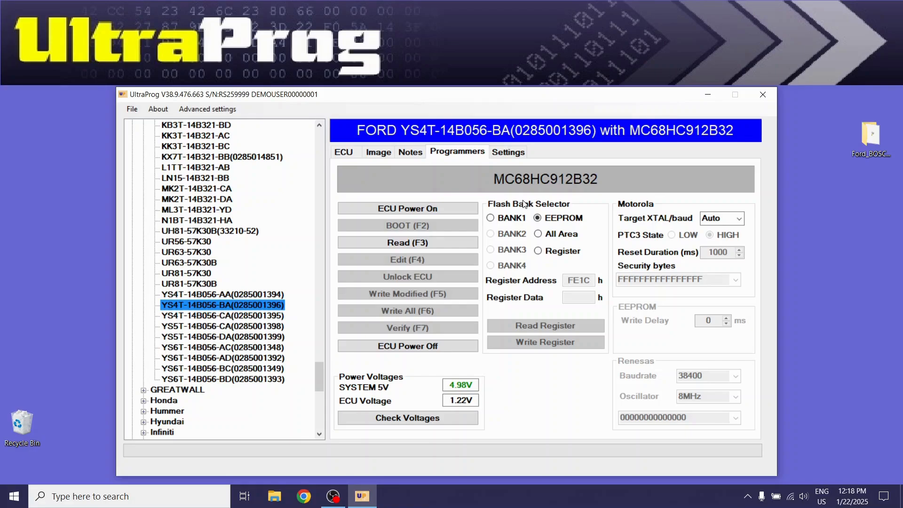
left_click(451, 209)
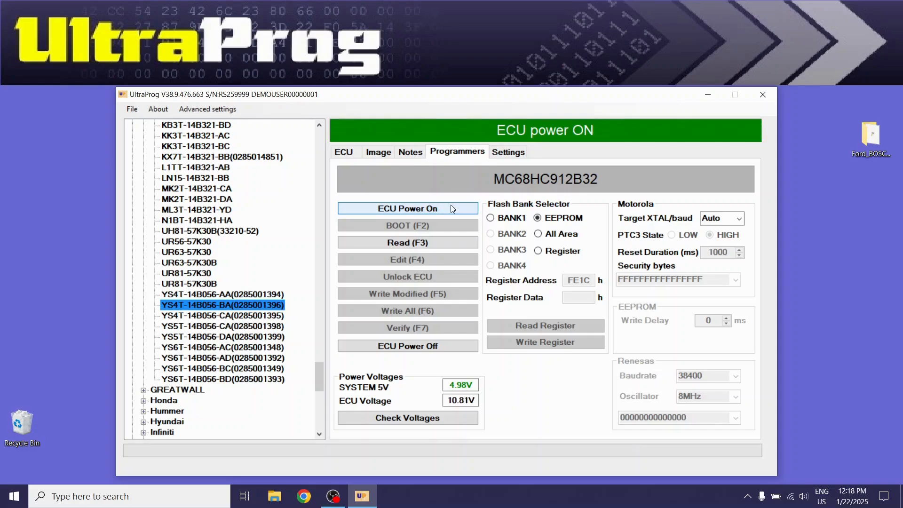
left_click(442, 244)
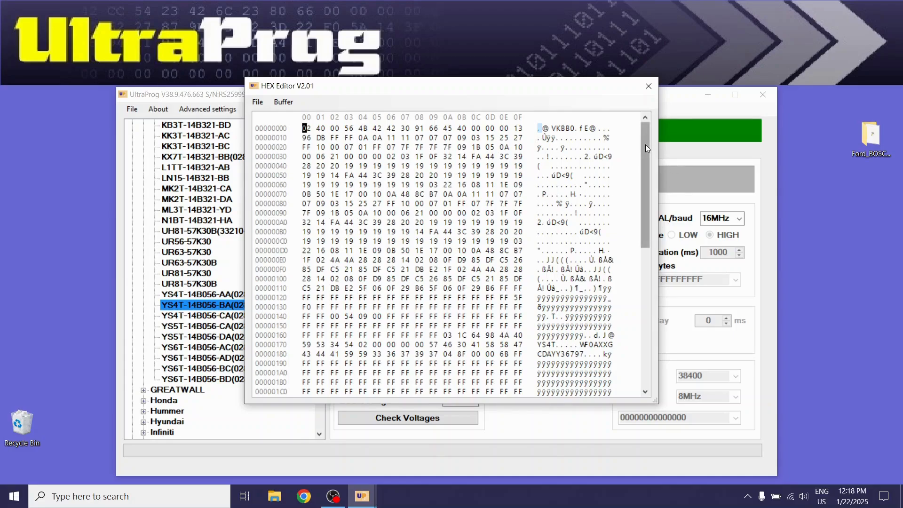
Look through the EEPROM dump in the hex editor and close the editor
left_click_drag(646, 145, 642, 208)
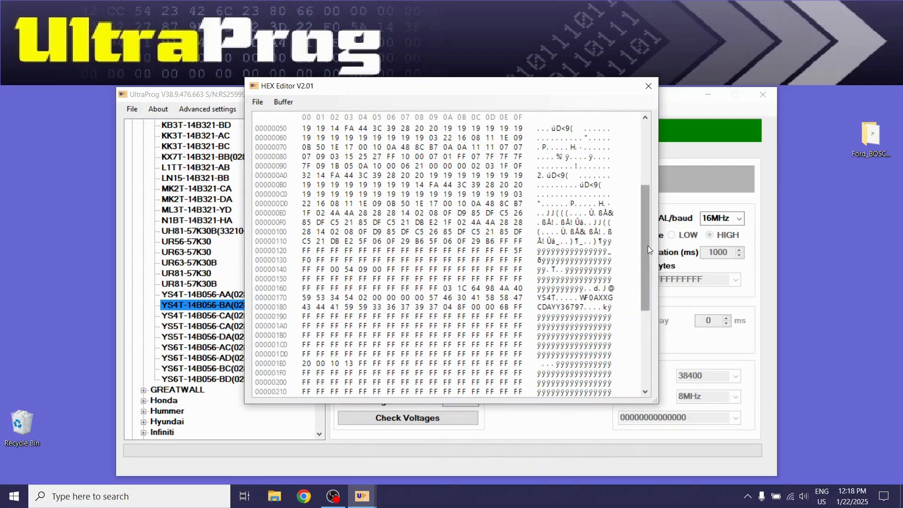
left_click_drag(647, 246, 645, 180)
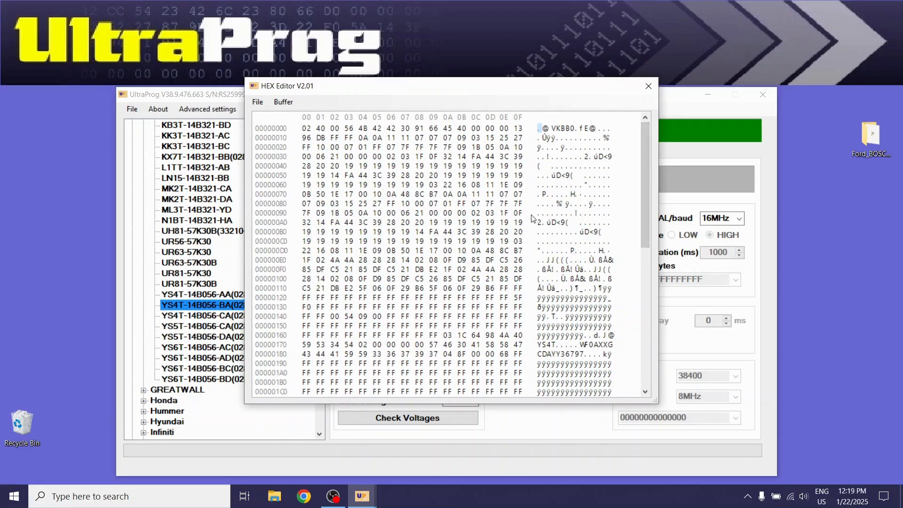
left_click(649, 86)
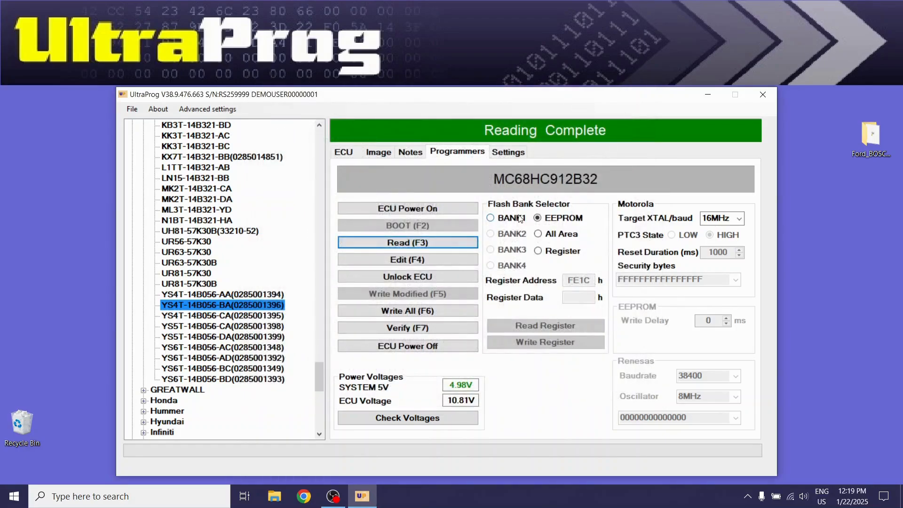
Remove the crash data with Unlock ECU and write all of the modified EEPROM data back to the ECU
left_click(443, 279)
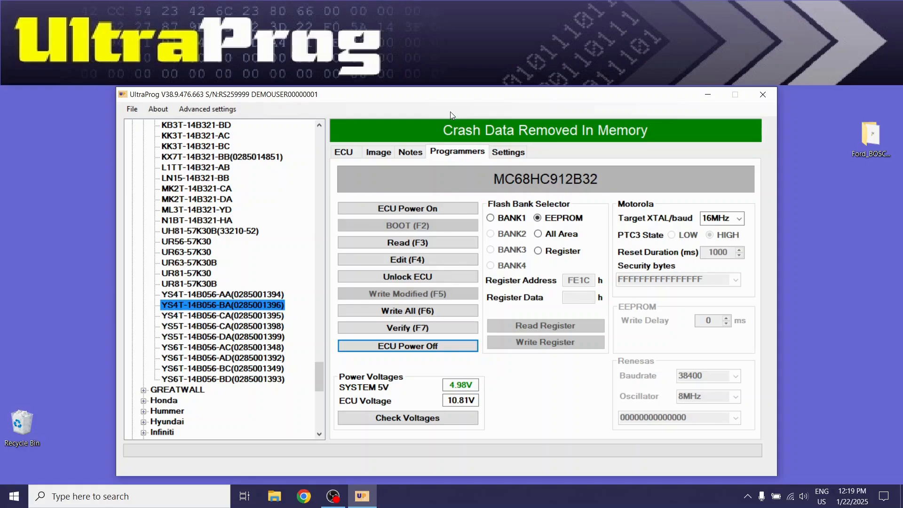
left_click(426, 314)
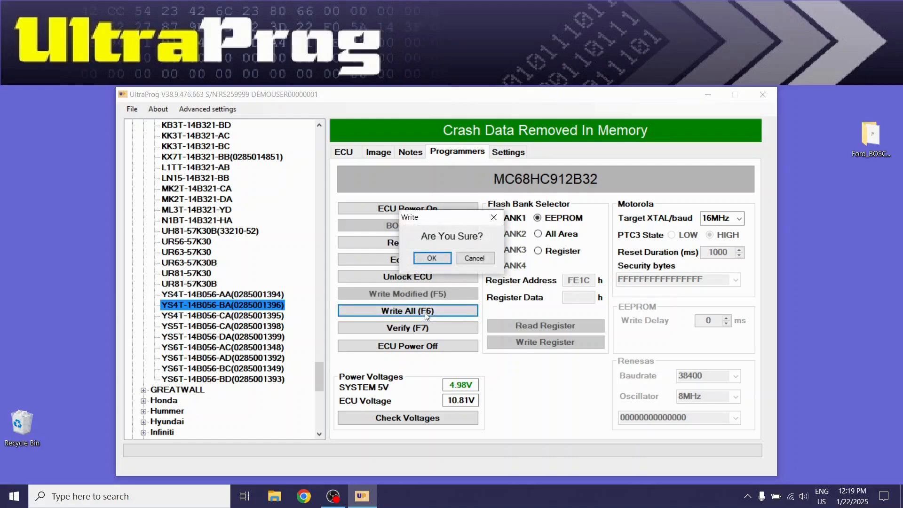
left_click(432, 258)
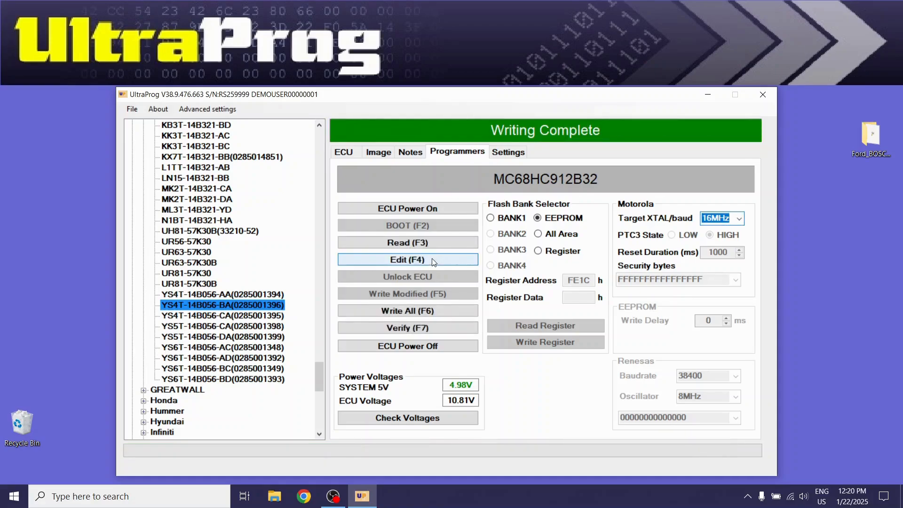
Verify the data written to the EEPROM and power off the ECU
left_click(420, 328)
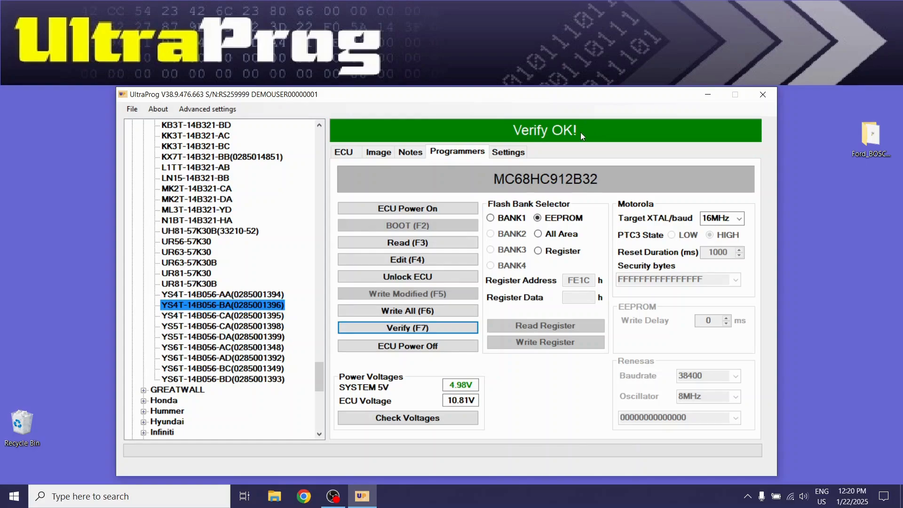
left_click(439, 350)
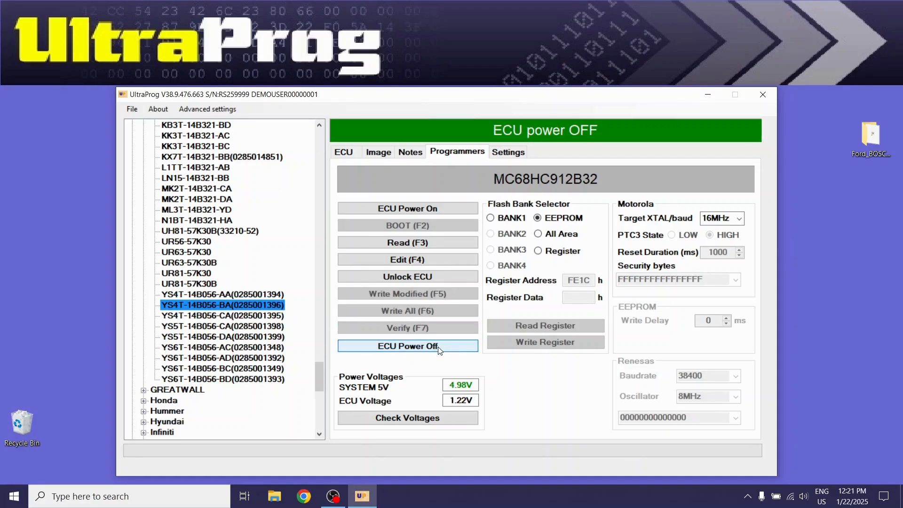